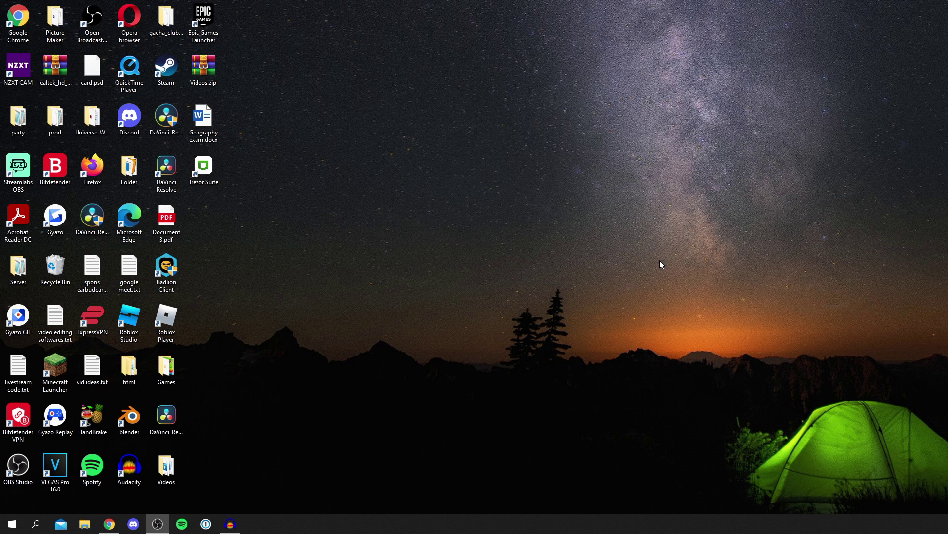
Search Google in Chrome for bluestacks and go to the official BlueStacks website
left_click(109, 524)
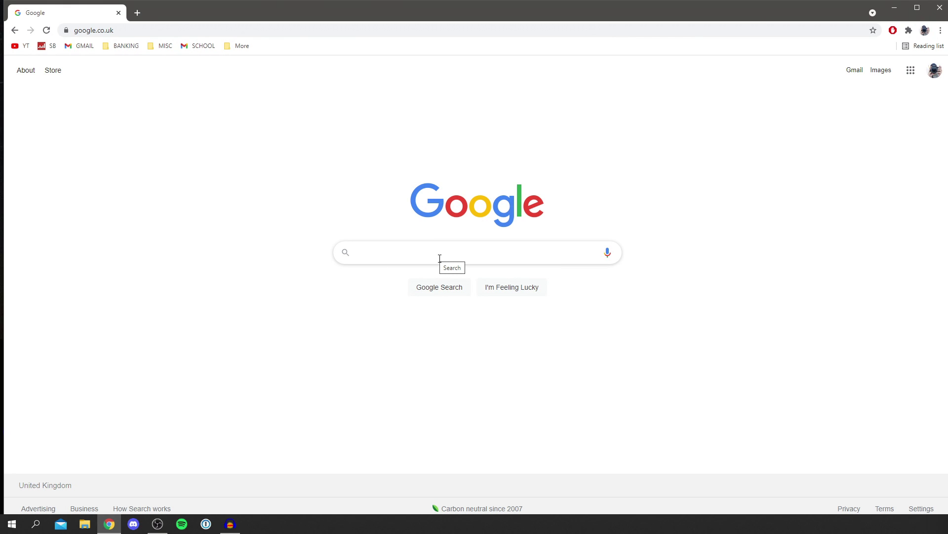
type("b")
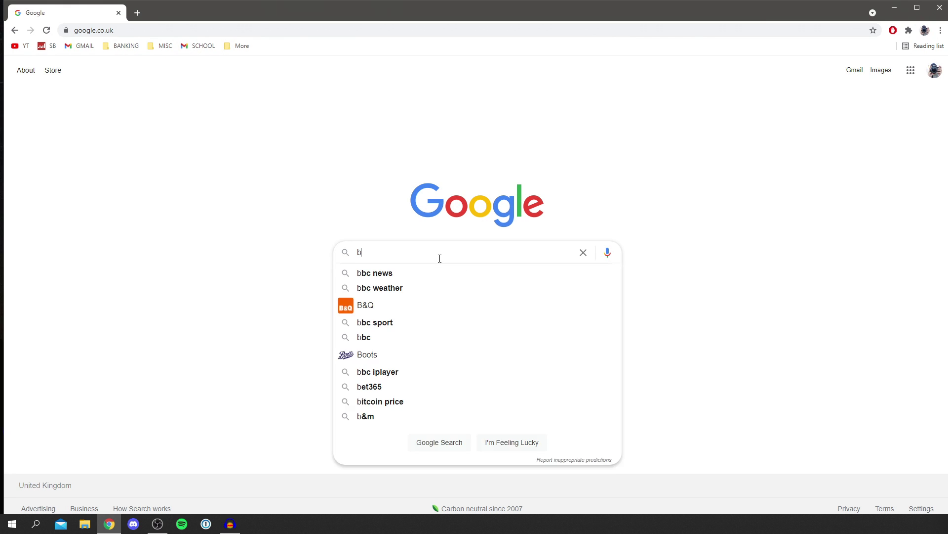
type("luestacks")
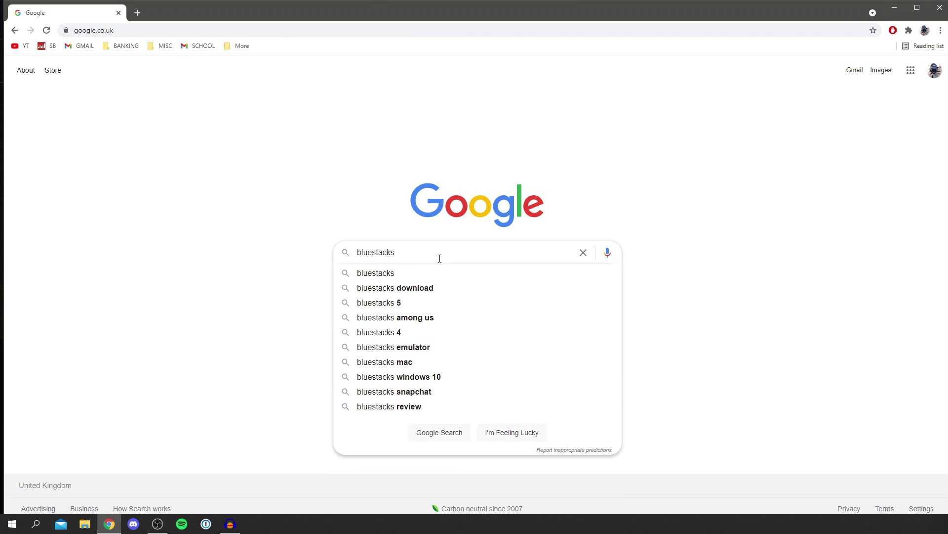
key("Return")
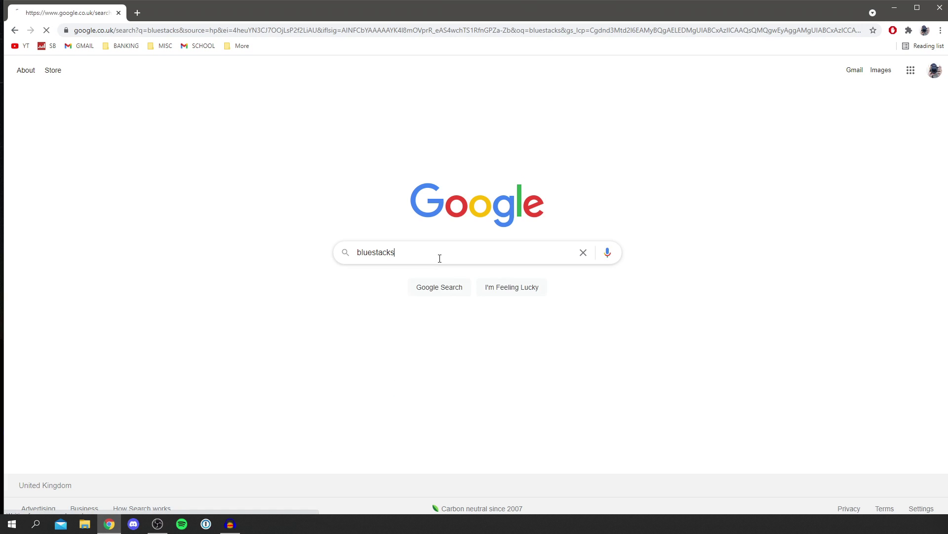
left_click(226, 168)
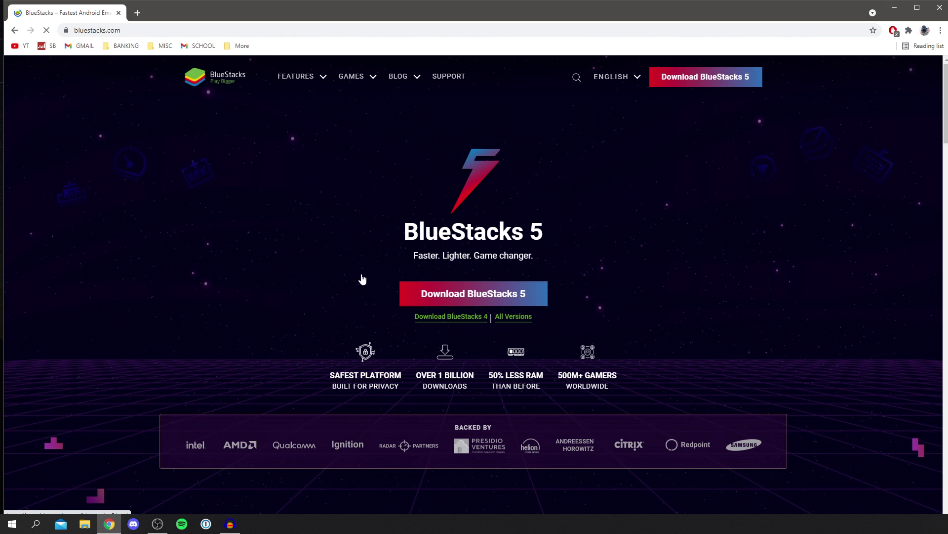
Download the BlueStacks 5 installer, run it and start the installation with the default options
left_click(532, 296)
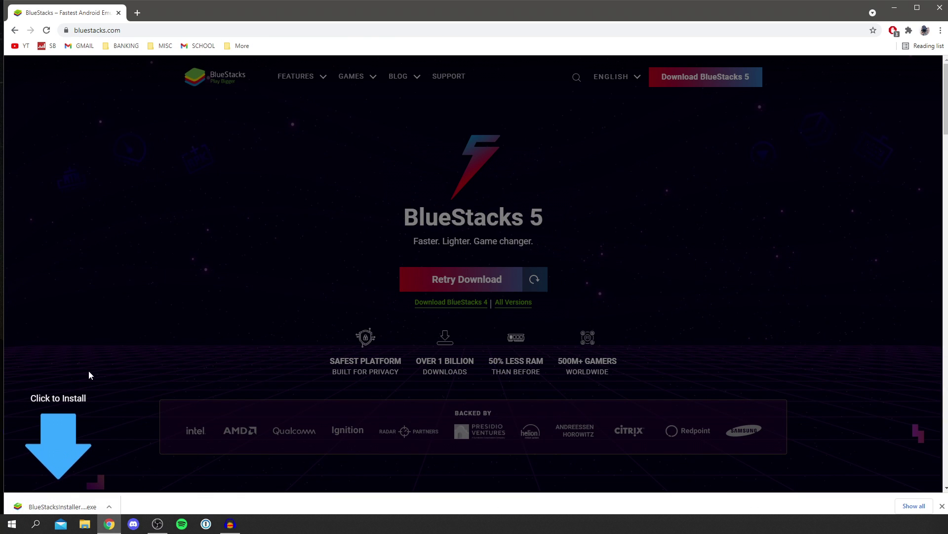
left_click(68, 505)
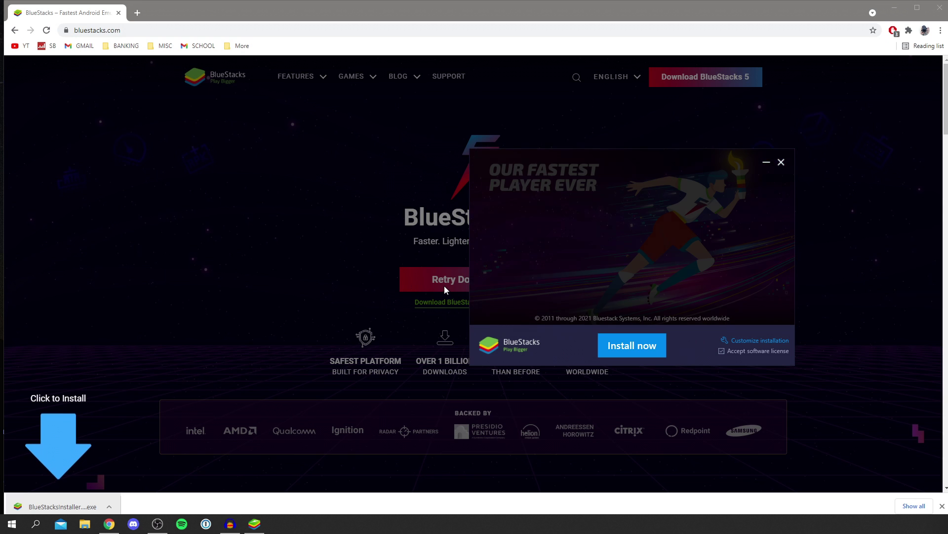
left_click_drag(542, 162, 381, 167)
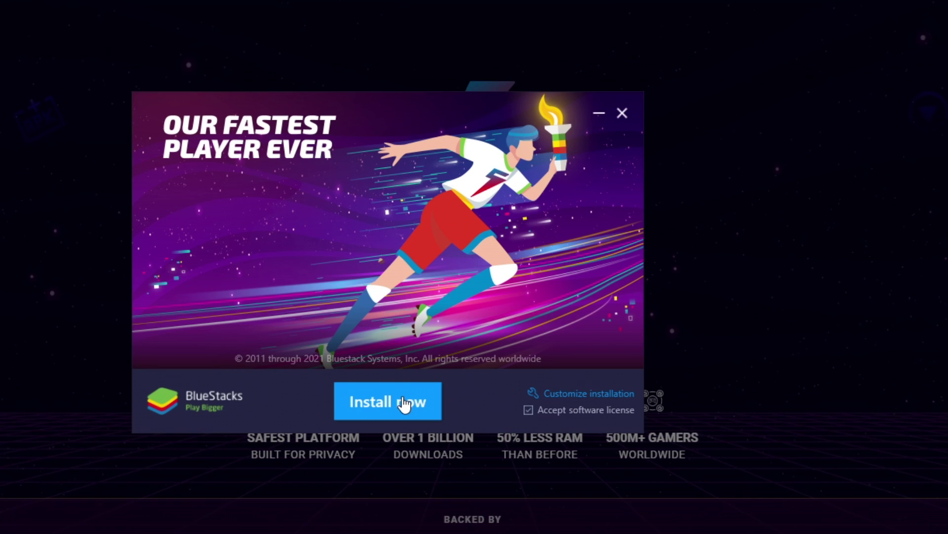
left_click(404, 403)
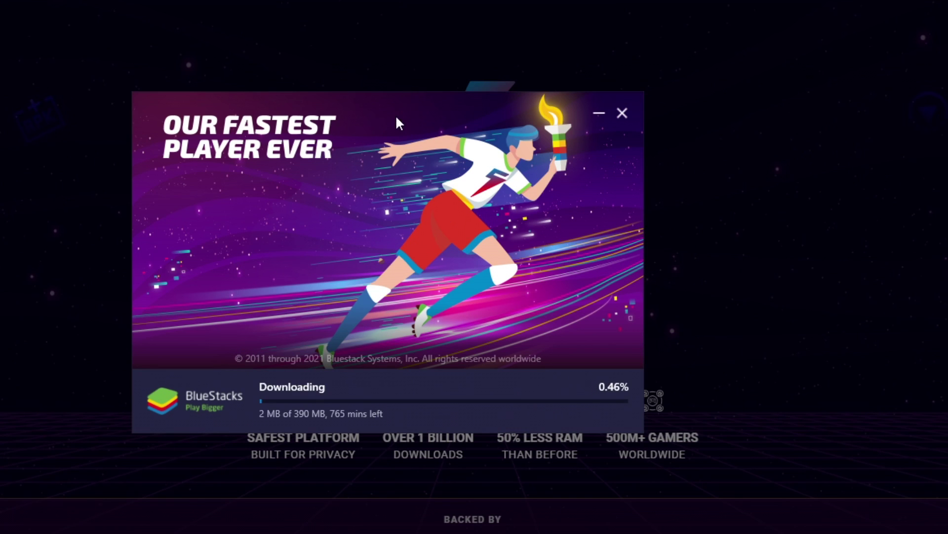
left_click_drag(395, 115, 502, 110)
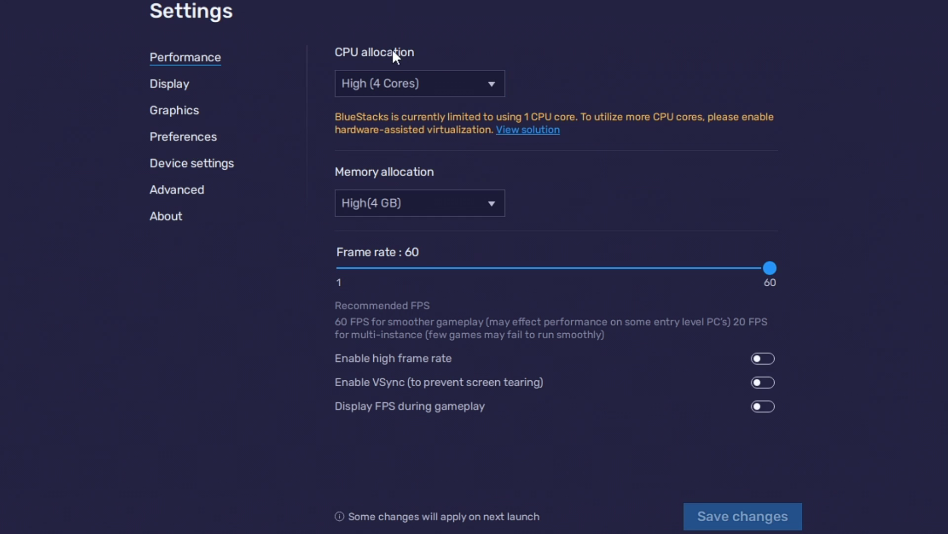
Enable the high frame rate option in the BlueStacks performance settings and save the changes
left_click(759, 357)
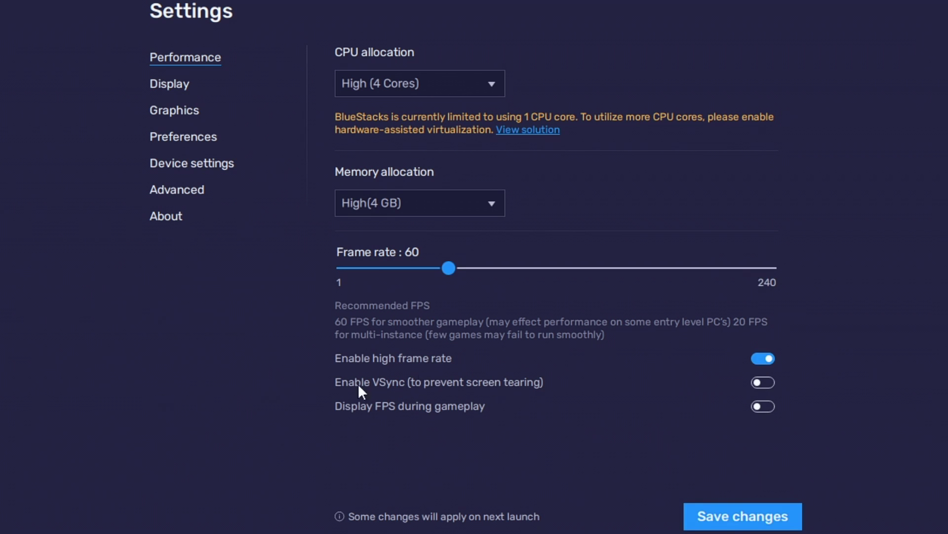
left_click(749, 519)
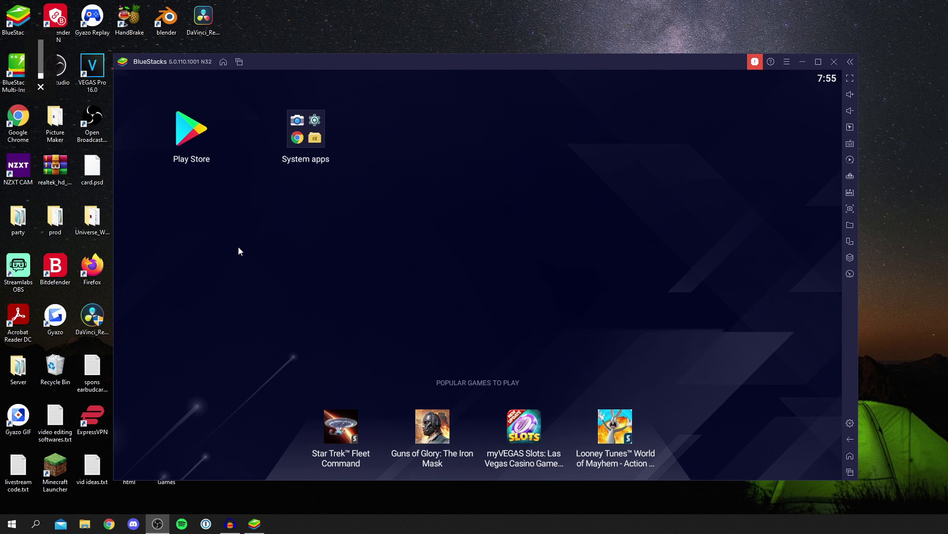
Open the Play Store in BlueStacks and sign in with a Google account
left_click(186, 136)
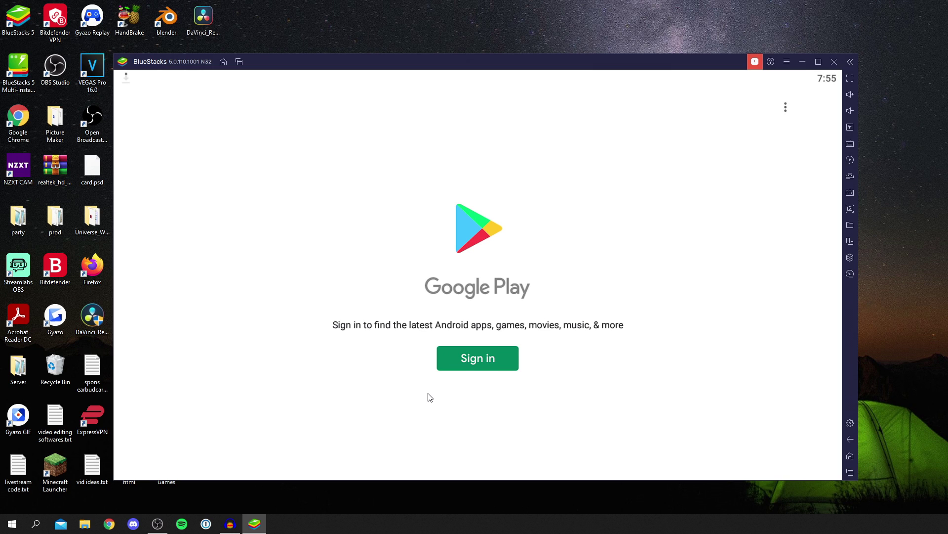
left_click(479, 360)
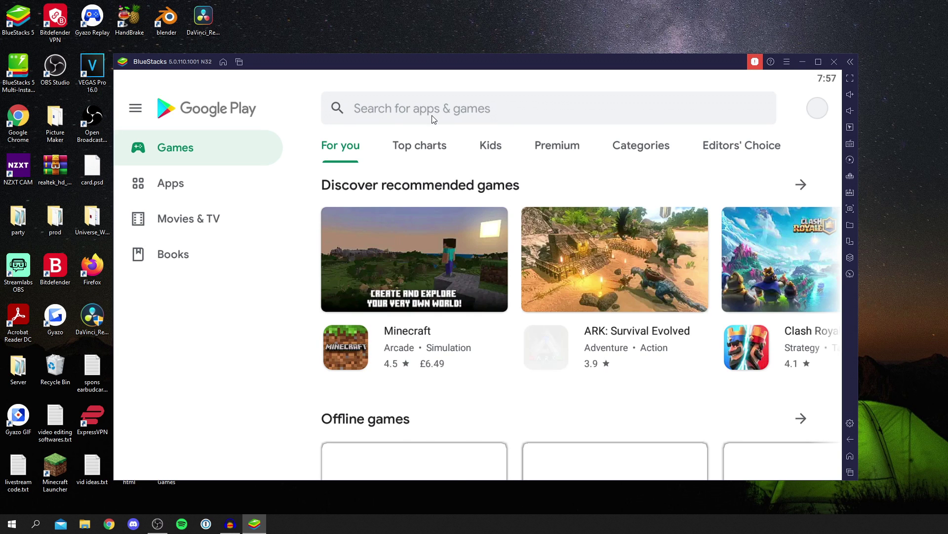
Search the Play Store for pubg mobile and install PUBG MOBILE - Traverse
left_click(434, 119)
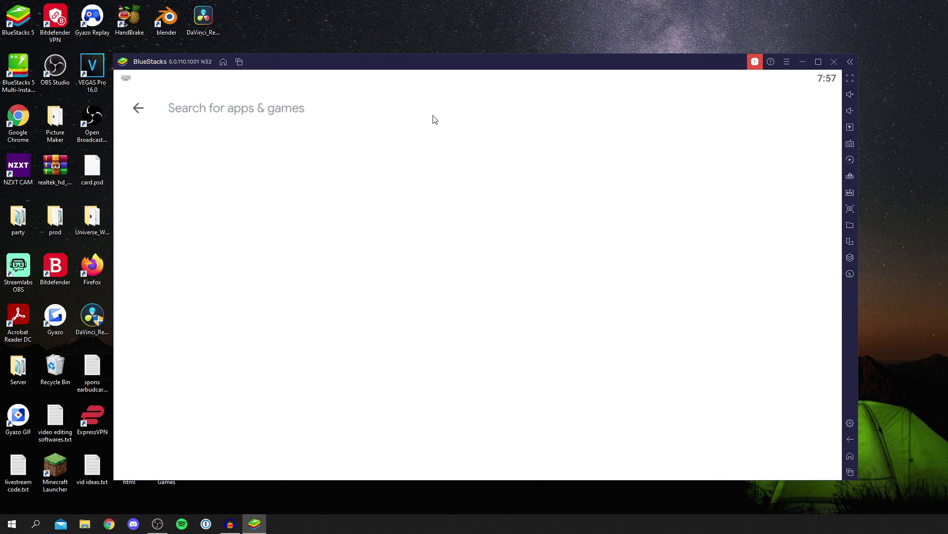
type("pub")
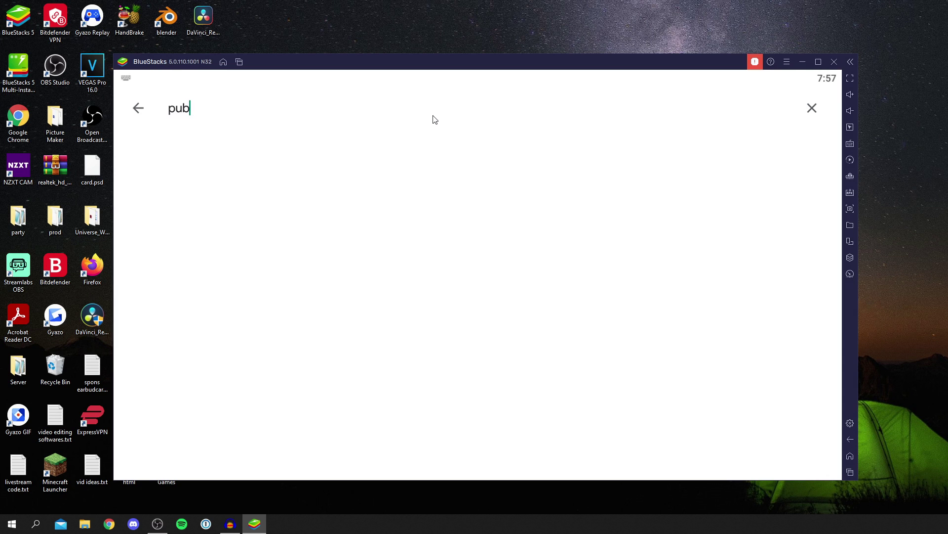
type("g mobile")
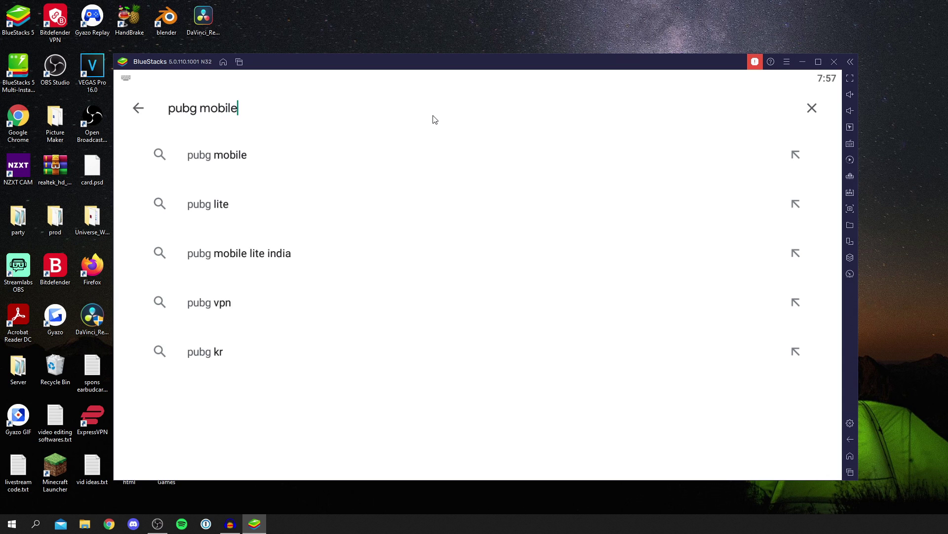
key("Return")
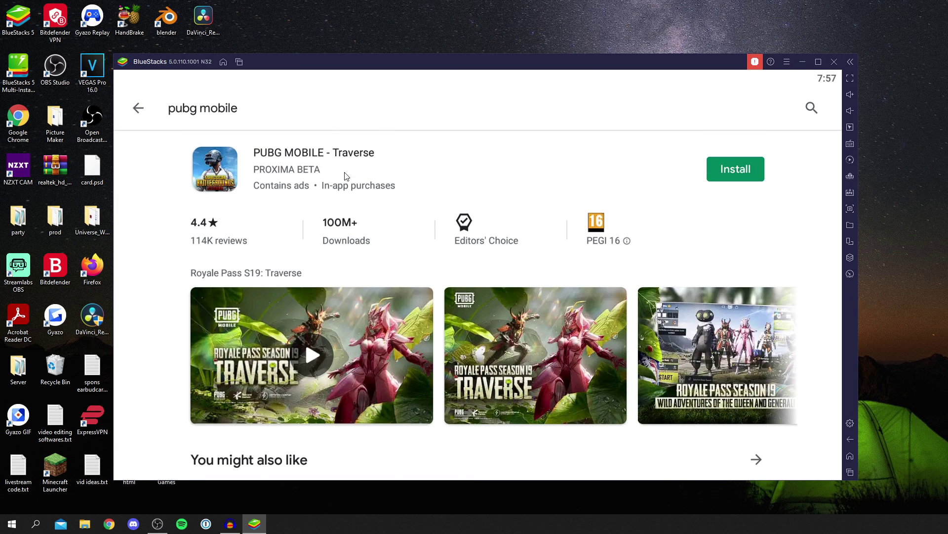
scroll(324, 180, "down", 5)
scroll(324, 180, "up", 4)
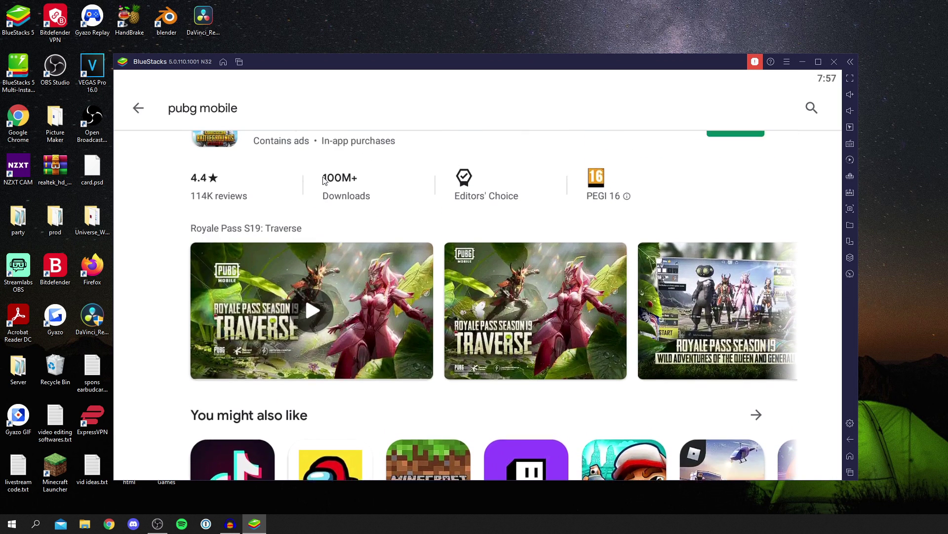
scroll(324, 180, "up", 1)
left_click(727, 168)
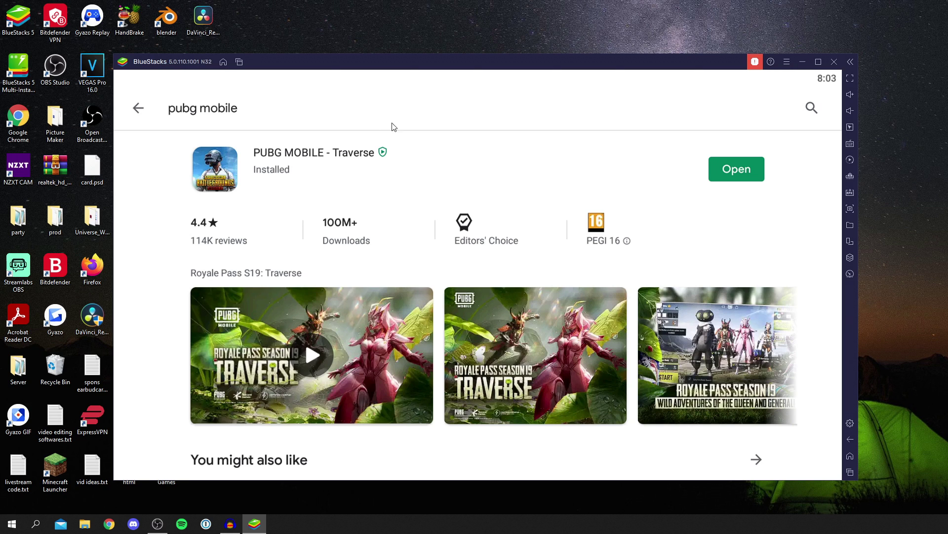
Launch PUBG MOBILE and allow it to access photos, media and files on the device
left_click(729, 175)
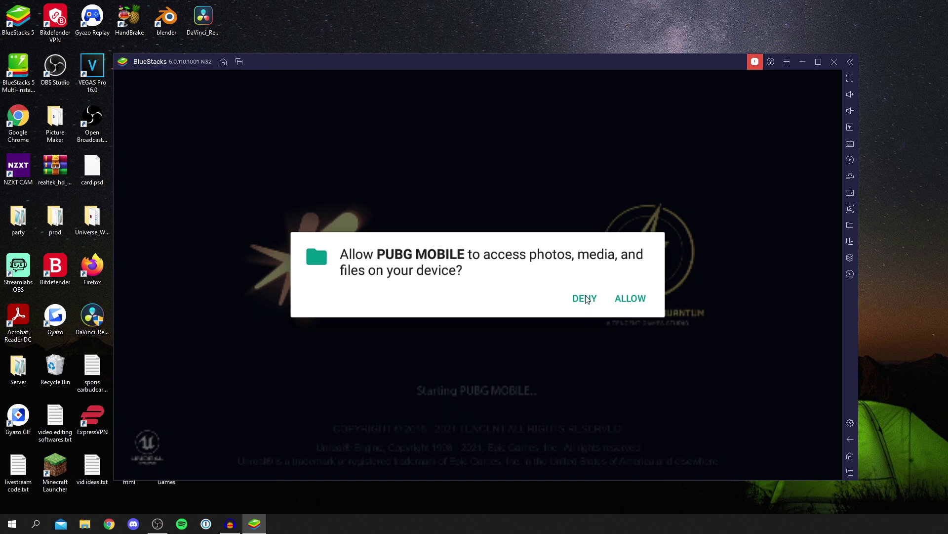
left_click(637, 299)
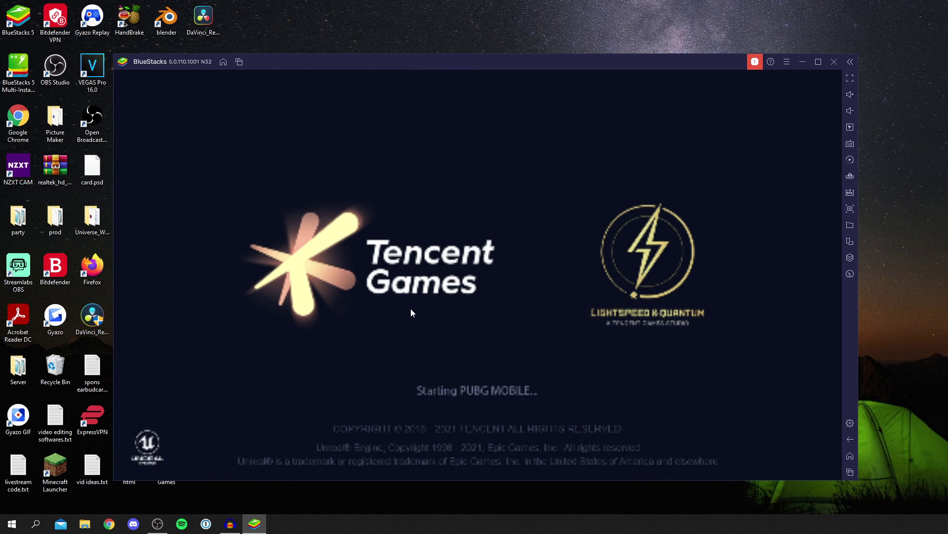
Look up the solution for the BlueStacks performance warning in the virtualization help article, and close the article and the warning
left_click(755, 63)
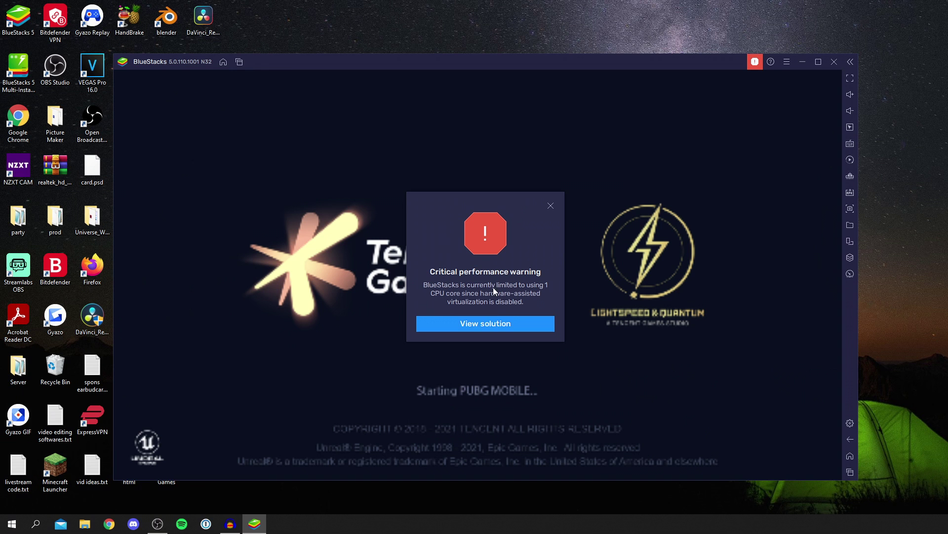
left_click(514, 321)
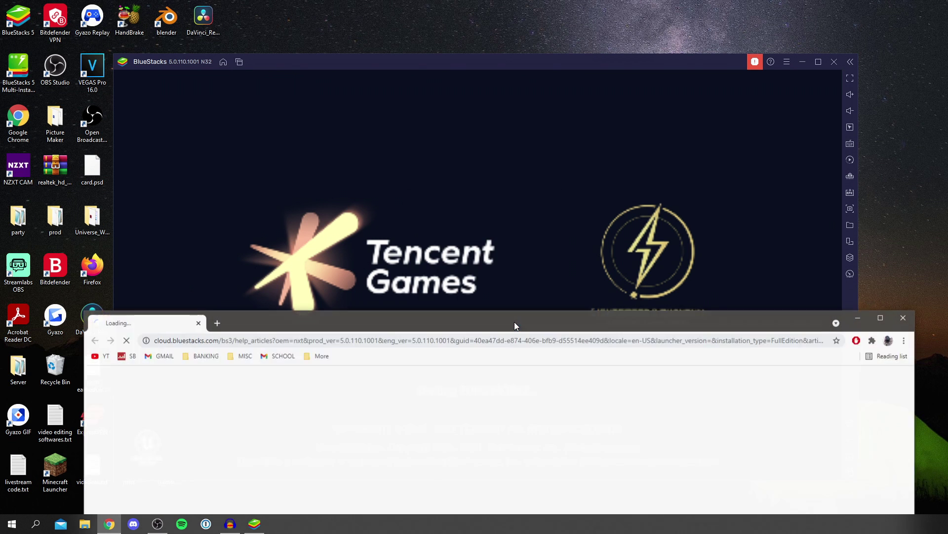
left_click_drag(512, 320, 540, 34)
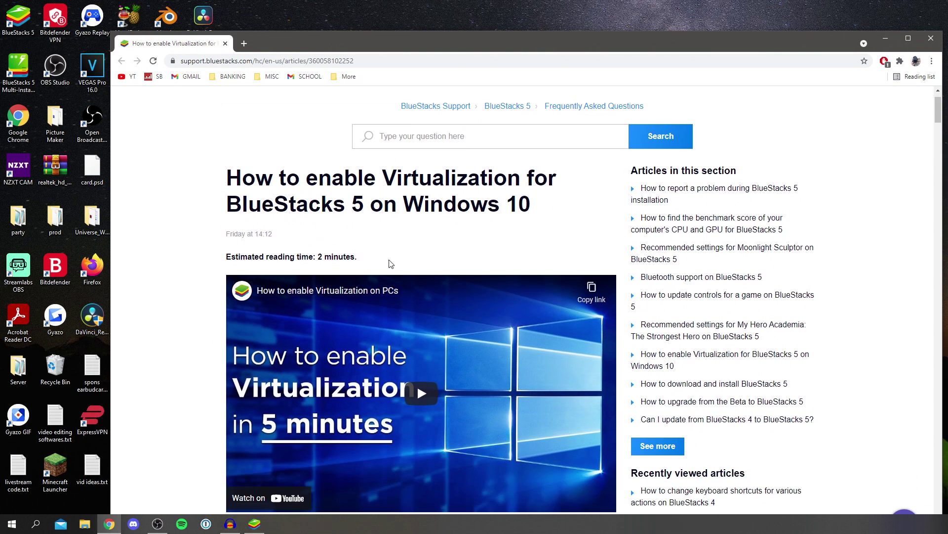
scroll(396, 395, "down", 2)
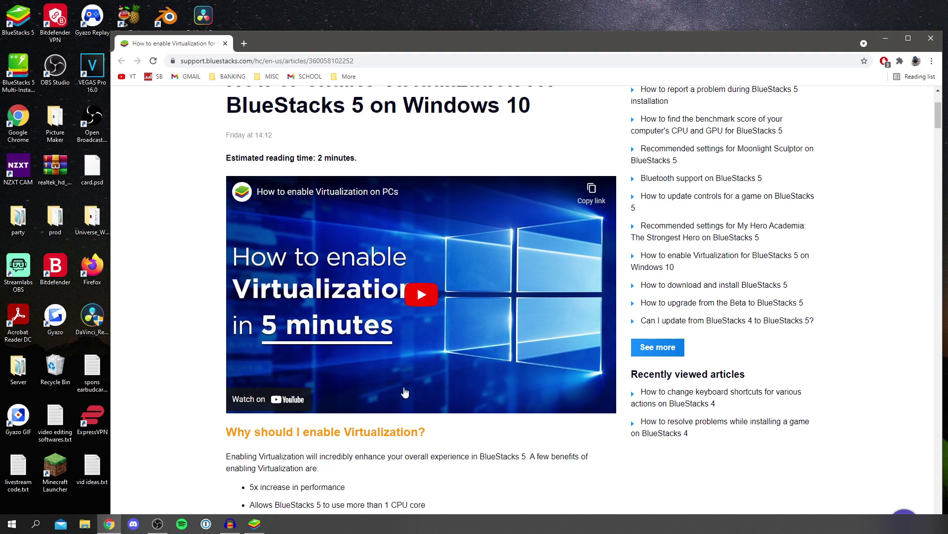
left_click(936, 44)
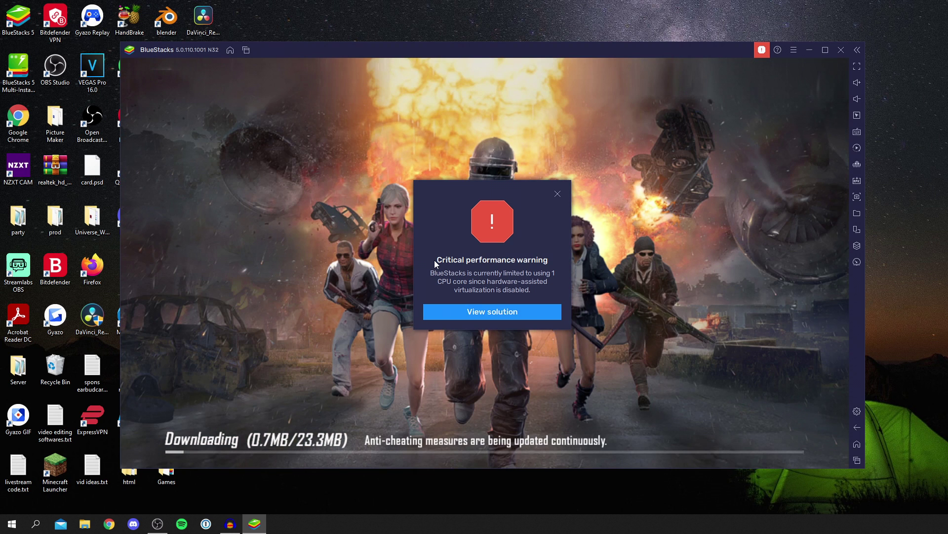
left_click(560, 197)
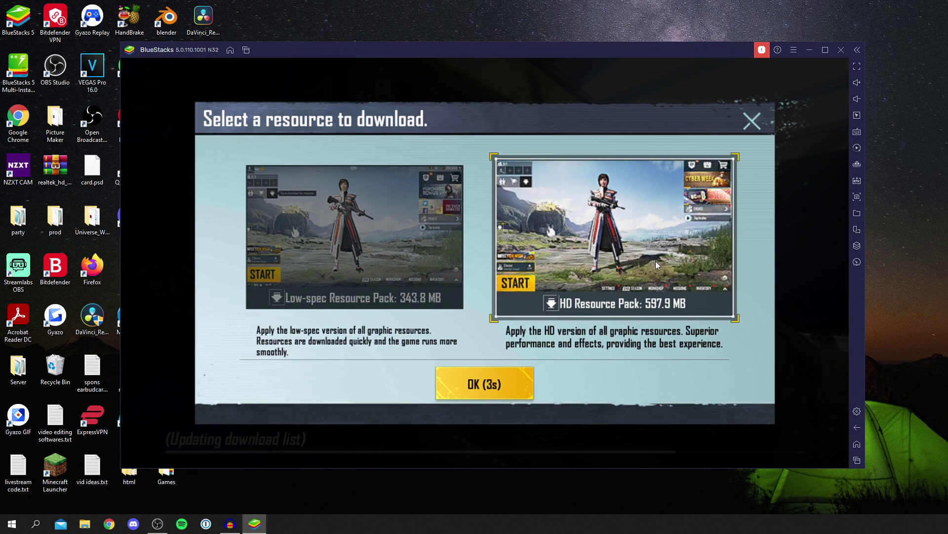
Select the Low-spec Resource Pack as the game resource to download
left_click(346, 261)
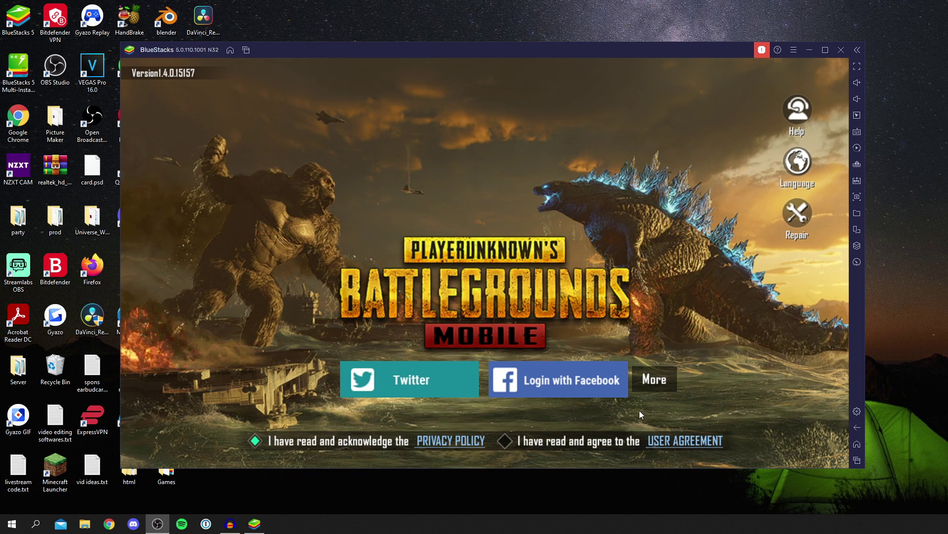
Log in to PUBG MOBILE as a guest and accept the end user licence agreement
left_click(647, 381)
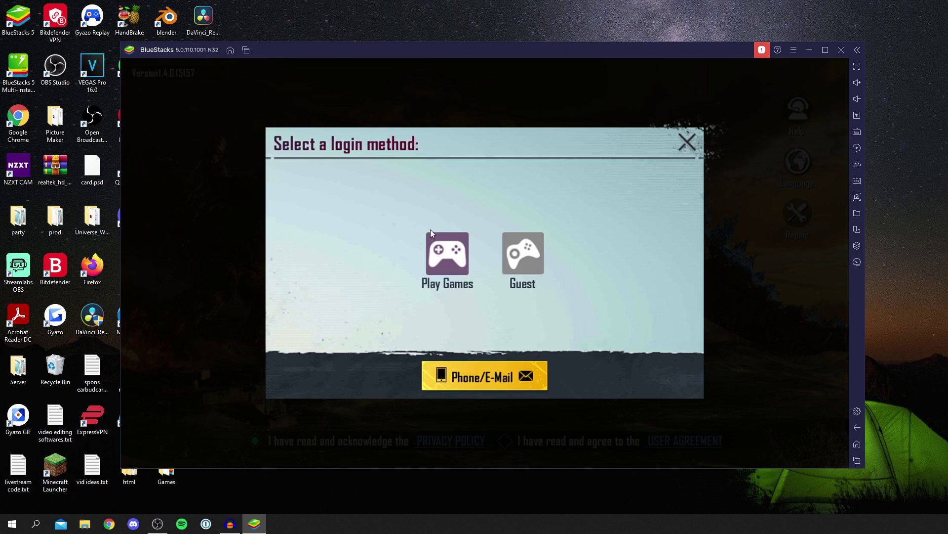
left_click(534, 259)
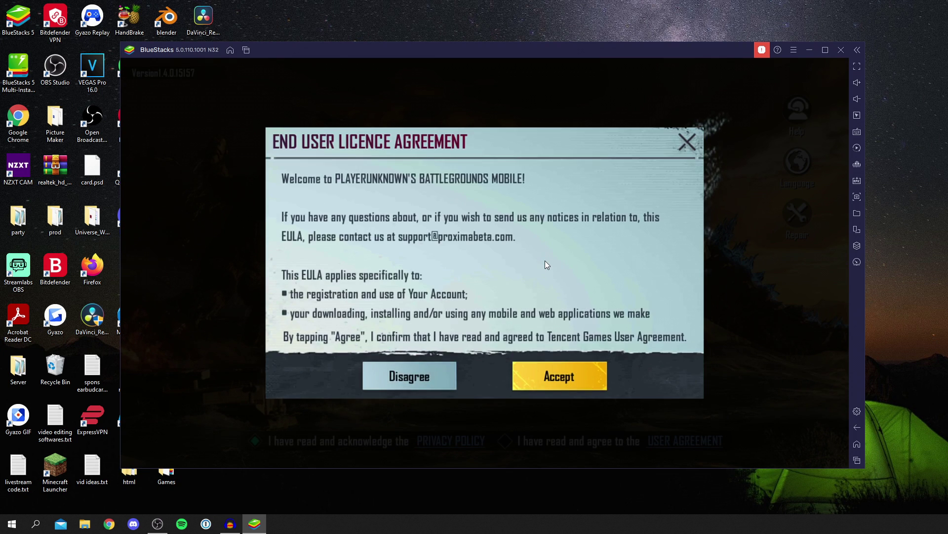
left_click(576, 365)
left_click(524, 357)
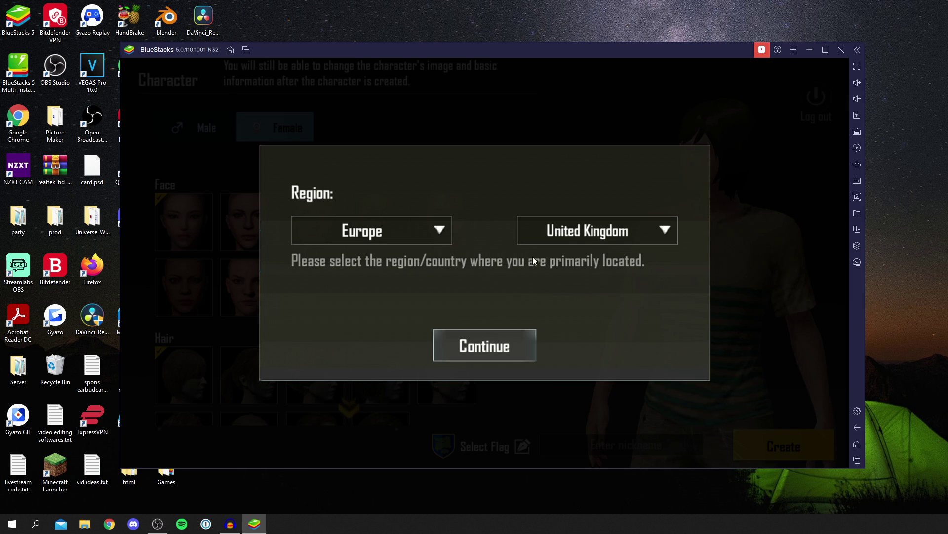
Confirm Europe and United Kingdom as the region and create a male character with the default face and hair
left_click(497, 346)
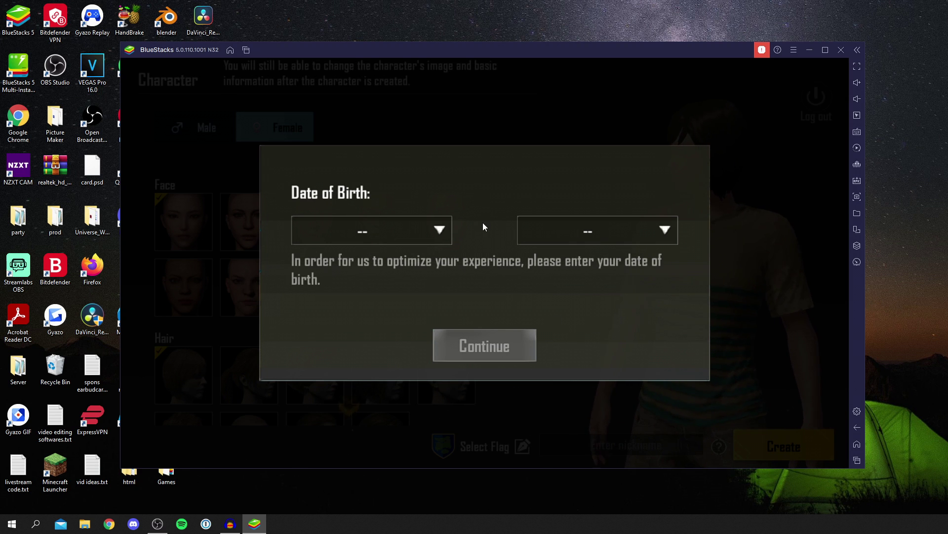
key("Escape")
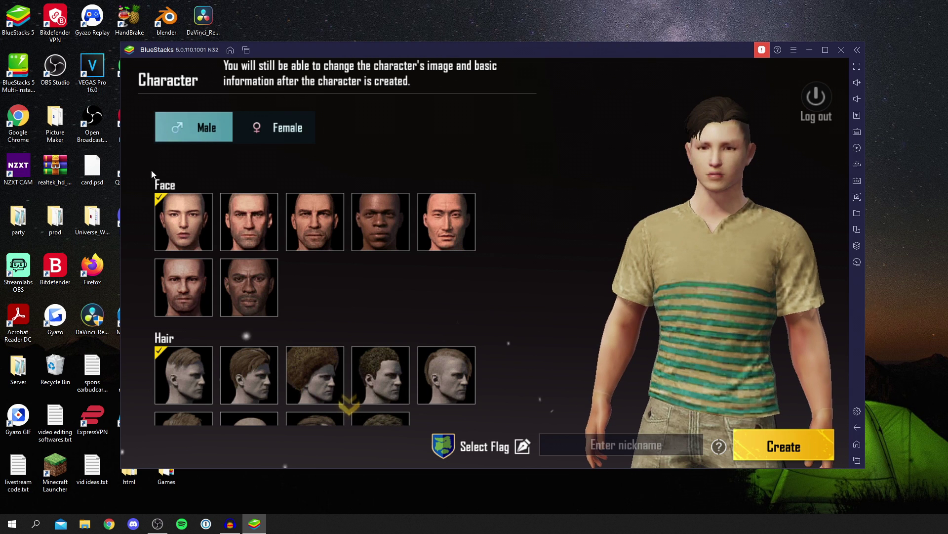
left_click(765, 444)
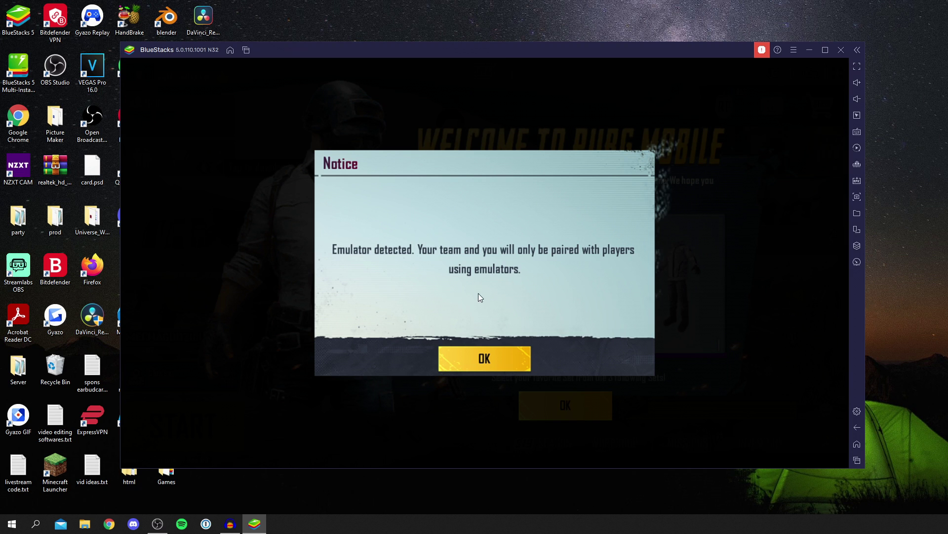
Acknowledge the emulator matchmaking notice and collect the middle welcome outfit set with the yellow jacket
left_click(500, 358)
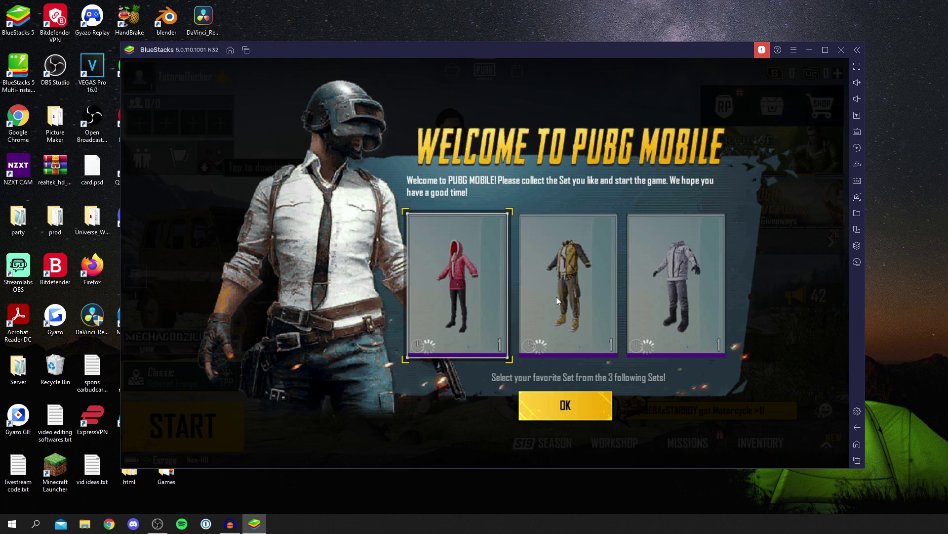
left_click(577, 303)
left_click(585, 404)
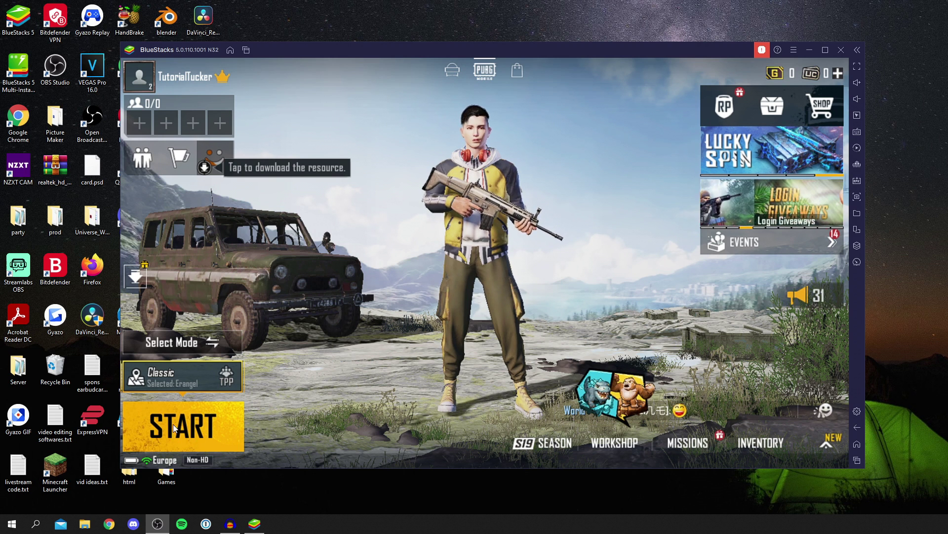
Review the game modes with ranked Classic Erangel in TPP selected, and look at the Events page before returning to the lobby
left_click(167, 343)
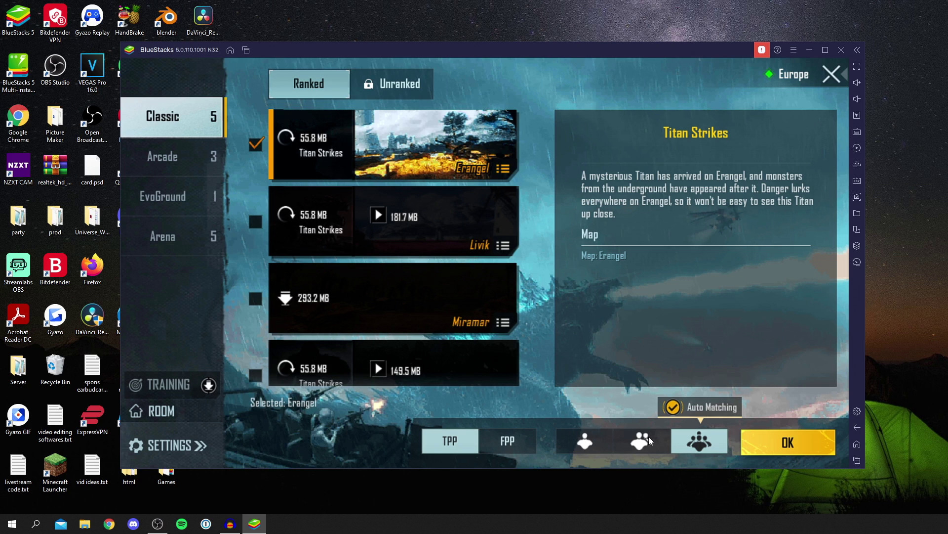
left_click(788, 441)
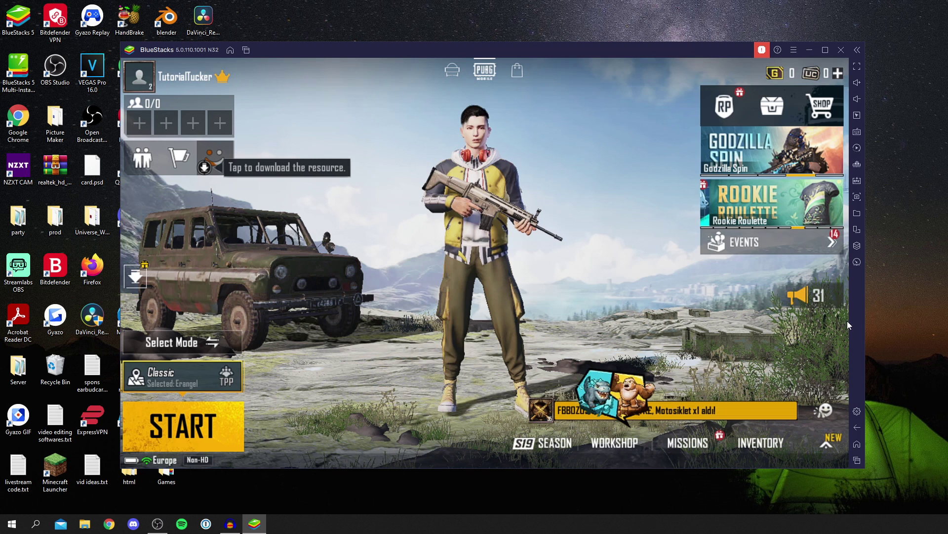
left_click(787, 244)
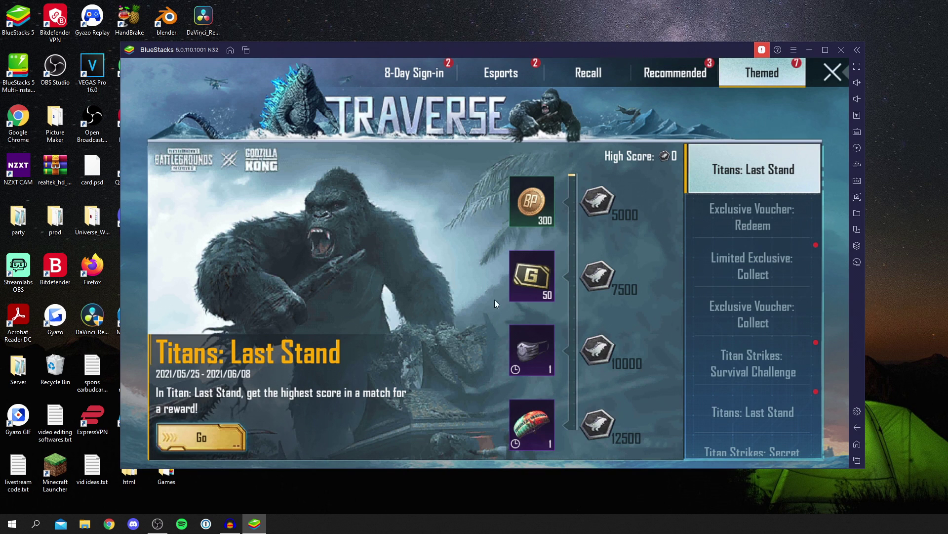
left_click(837, 70)
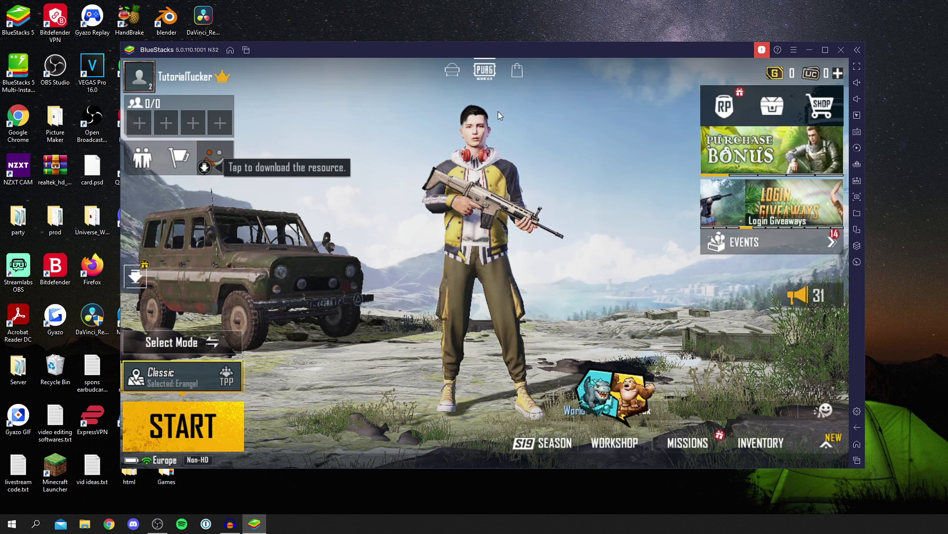